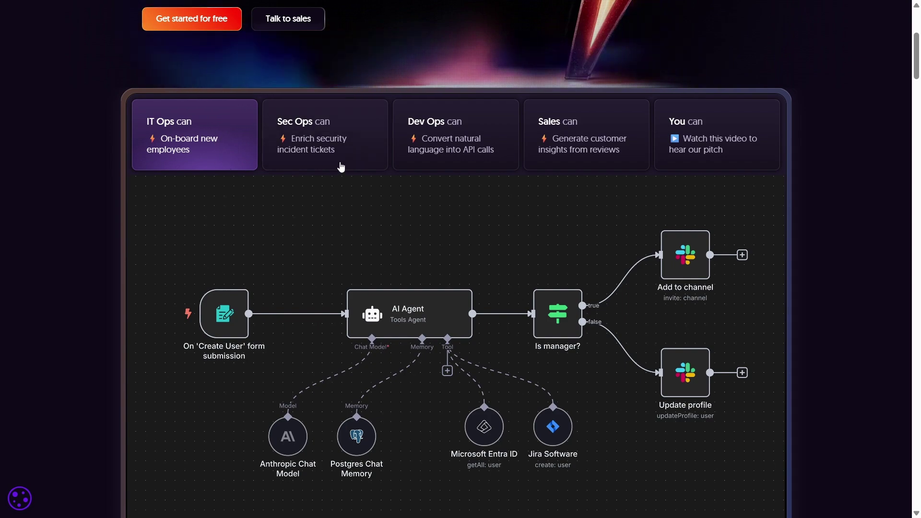
Step: Browse the n8n homepage and open the free-trial registration form, placing the cursor in its account name field
scroll(339, 164, down, 15)
scroll(437, 177, down, 5)
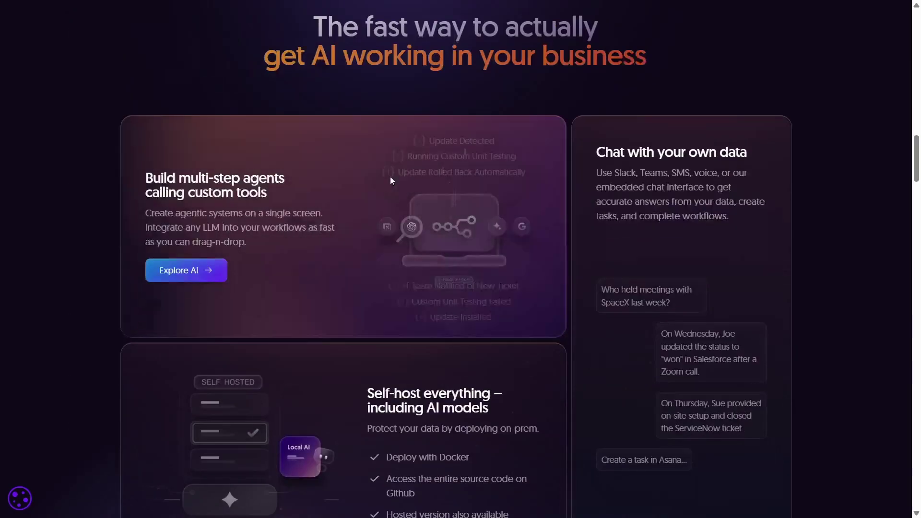
scroll(391, 179, up, 15)
scroll(395, 347, up, 9)
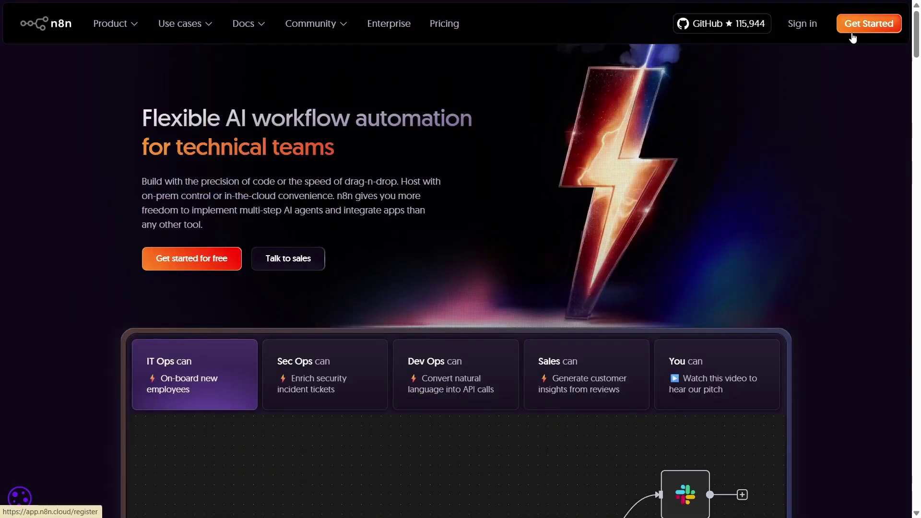
click(858, 30)
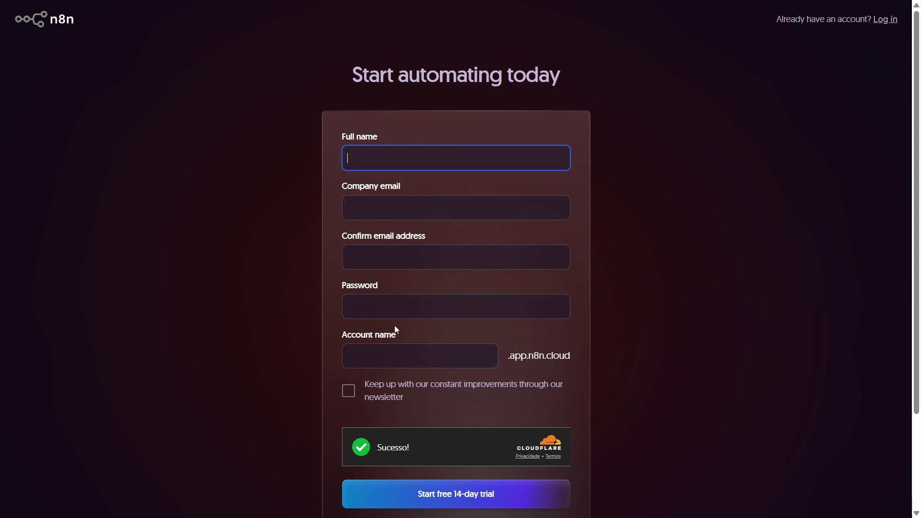
click(362, 358)
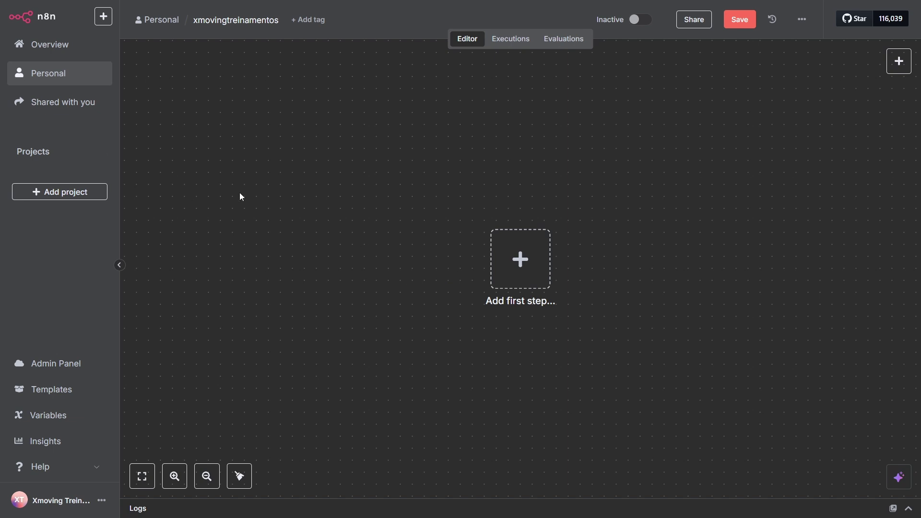
click(102, 506)
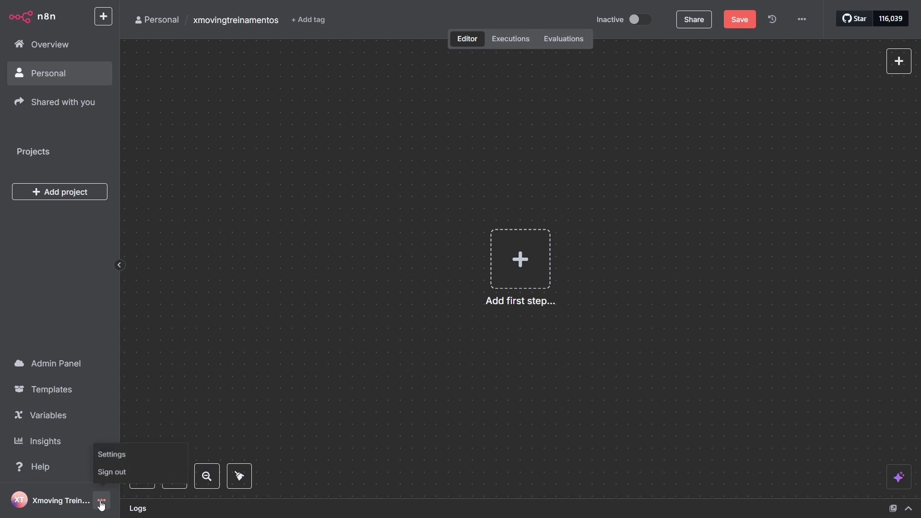
click(113, 455)
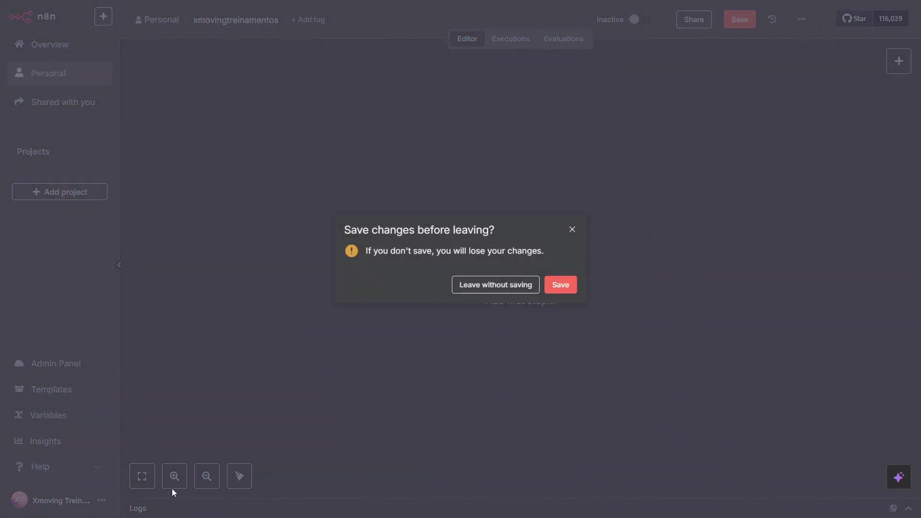
click(572, 229)
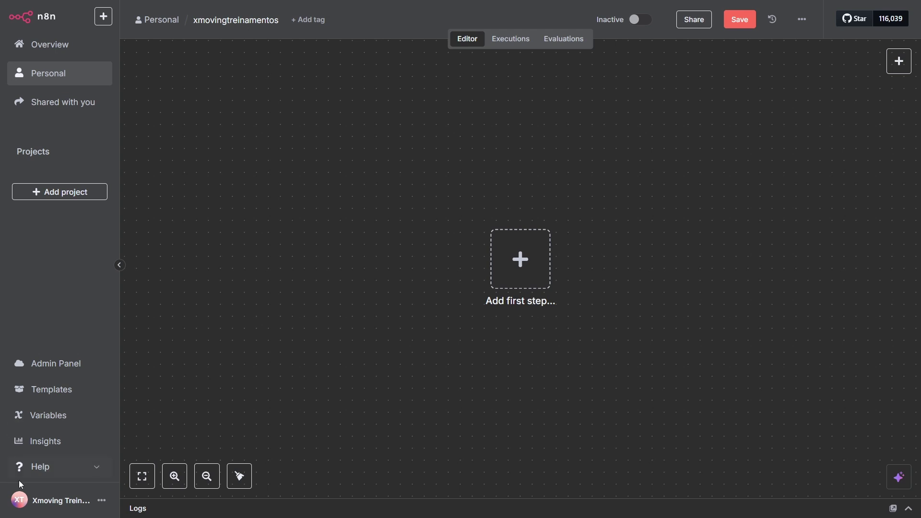
Step: Open the account's personal settings, leaving the current workflow without saving
click(102, 501)
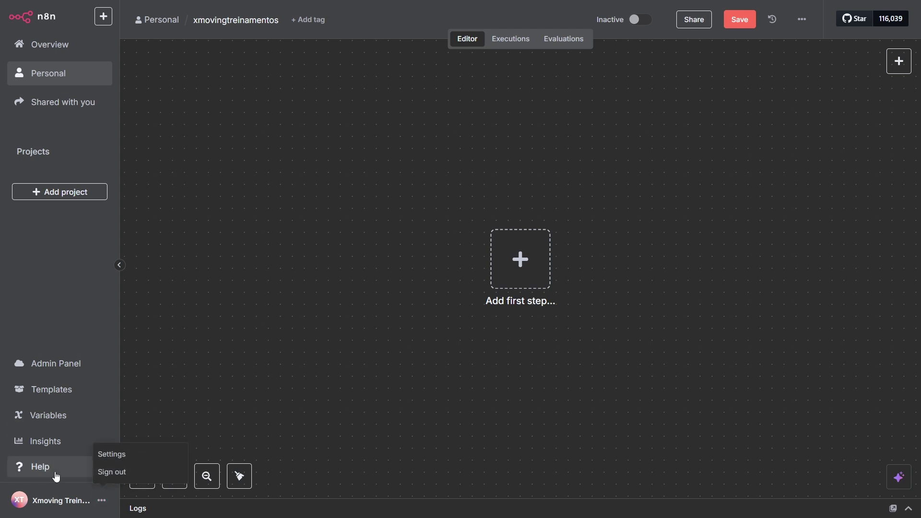
click(144, 452)
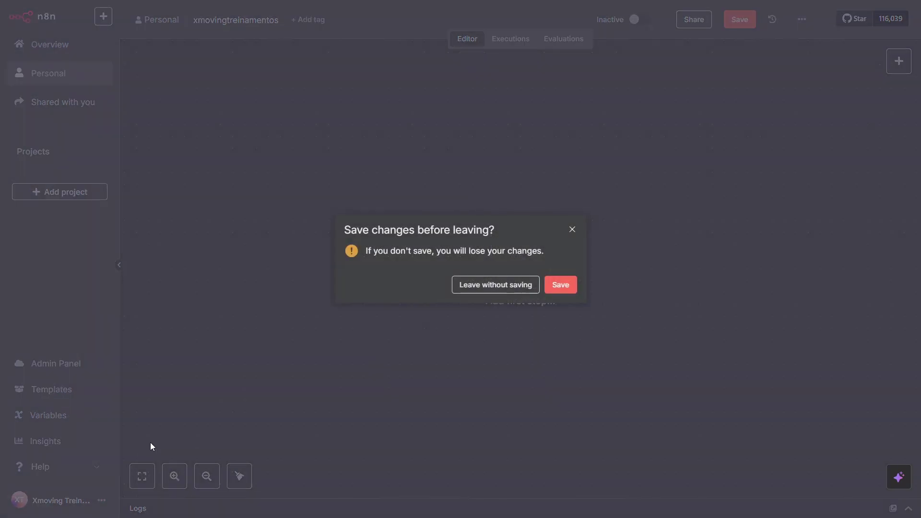
click(514, 288)
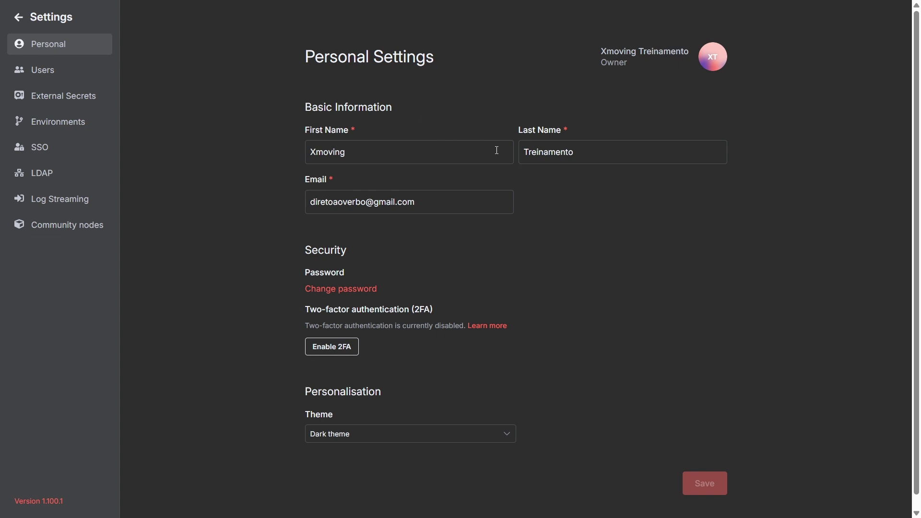
Step: Try the Light theme in the personalisation settings, restore the Dark theme, and go back to the workflow
click(319, 437)
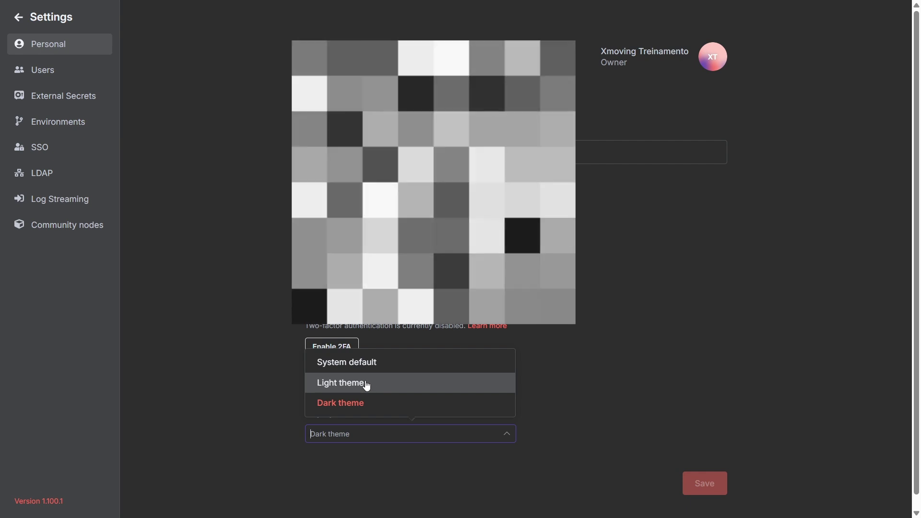
click(363, 384)
click(342, 434)
click(338, 404)
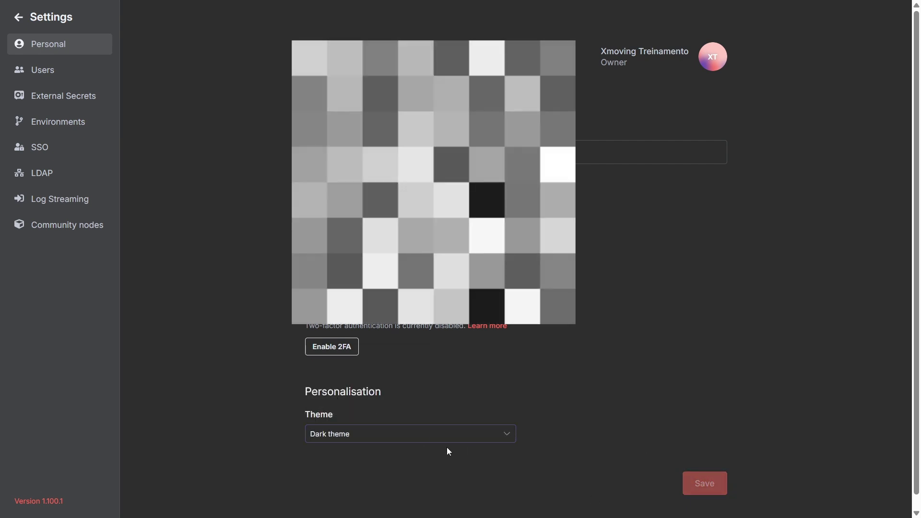
click(27, 22)
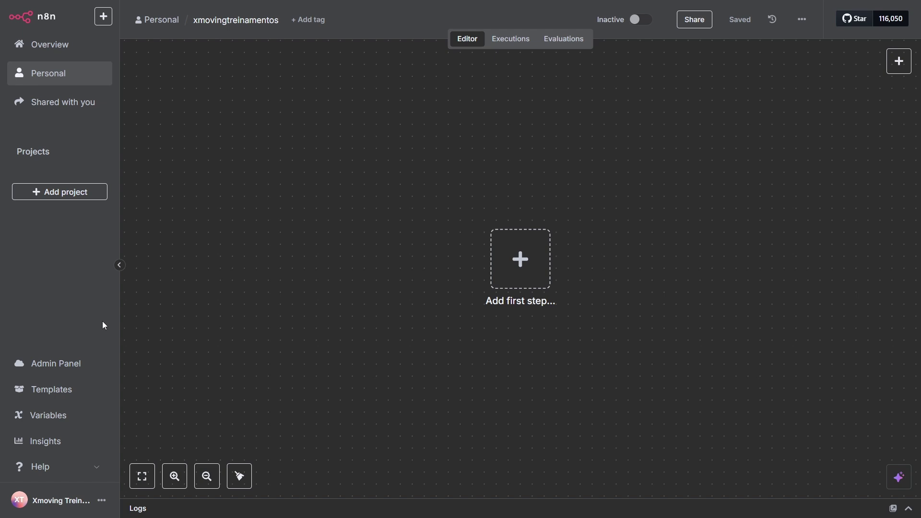
Step: Switch to the Excalidraw lesson notes, review the node categories, node types and useful nodes, and return to n8n
key(alt+Tab)
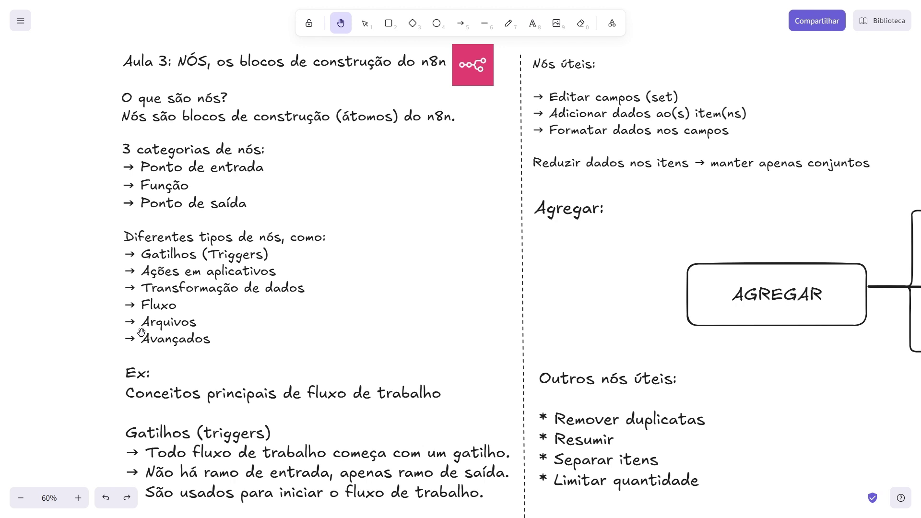
scroll(139, 332, down, 1)
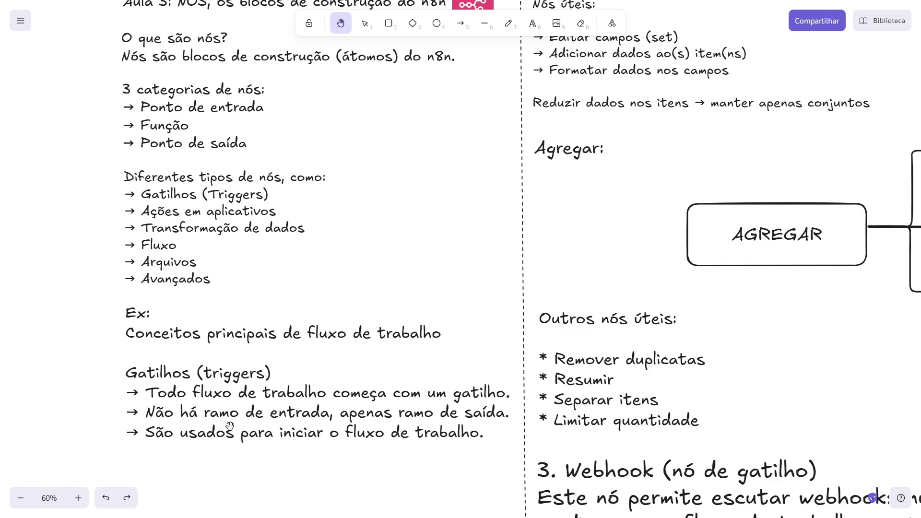
drag(478, 241, 355, 369)
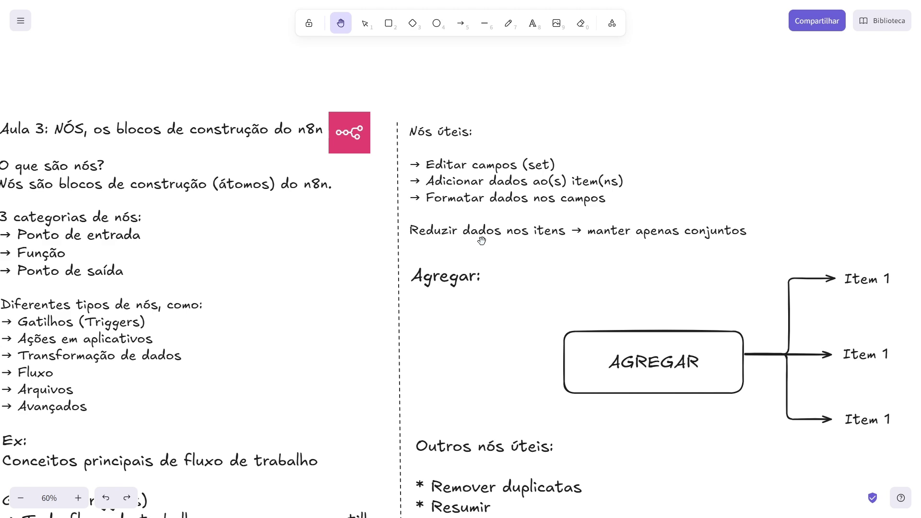
key(alt+Tab)
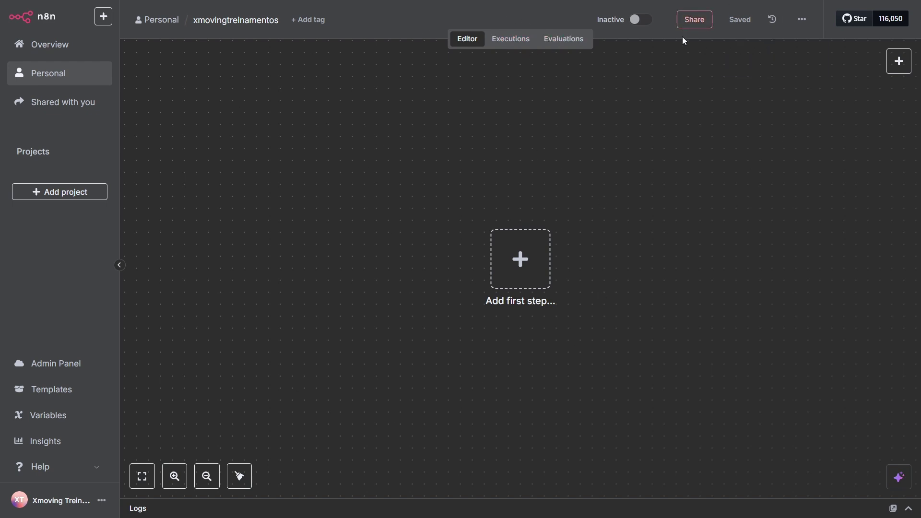
Step: Compare the Overview and Personal workflow pages, then open the xmovingtreinamentos workflow
click(51, 48)
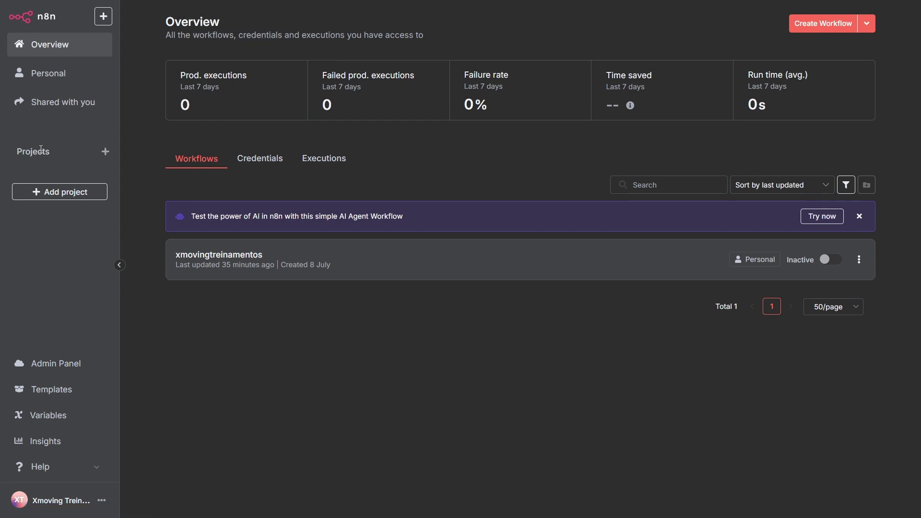
click(45, 82)
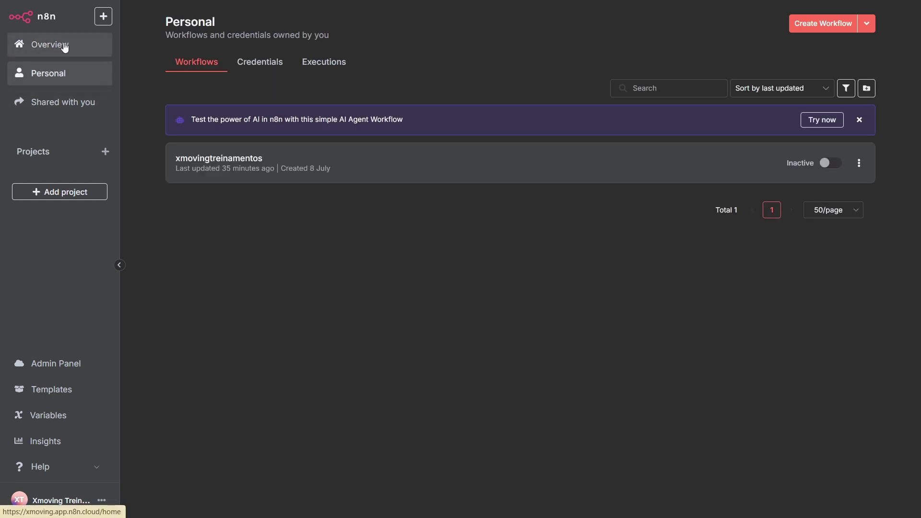
click(60, 45)
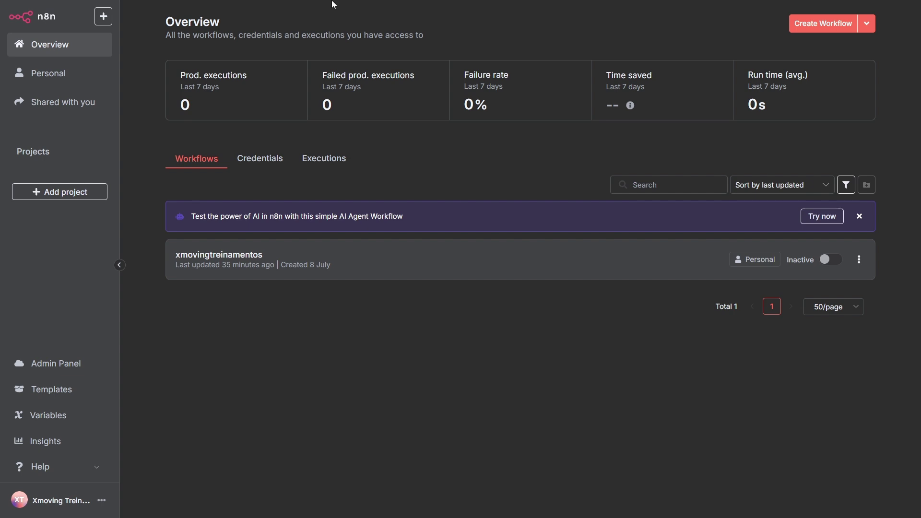
mouse_move(215, 42)
click(302, 257)
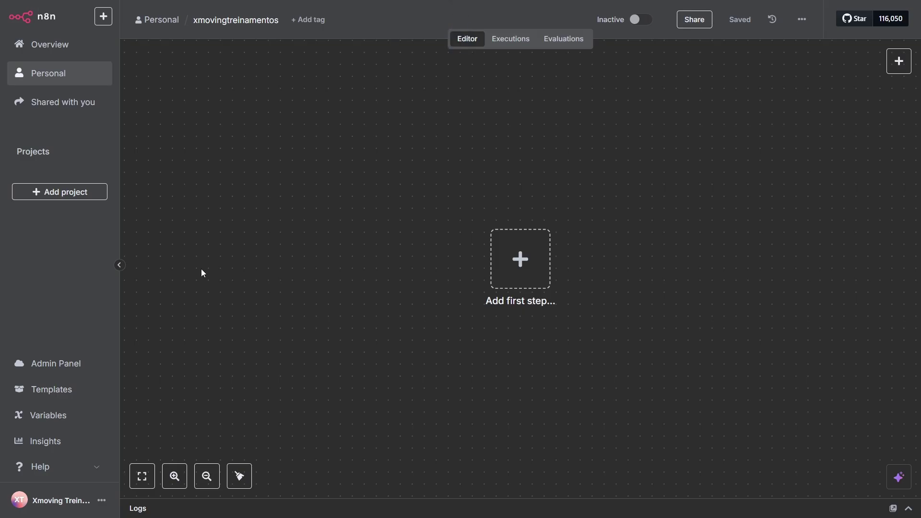
Step: Examine the workflow's name and the trigger choices for its first step, leaving the canvas empty
click(252, 21)
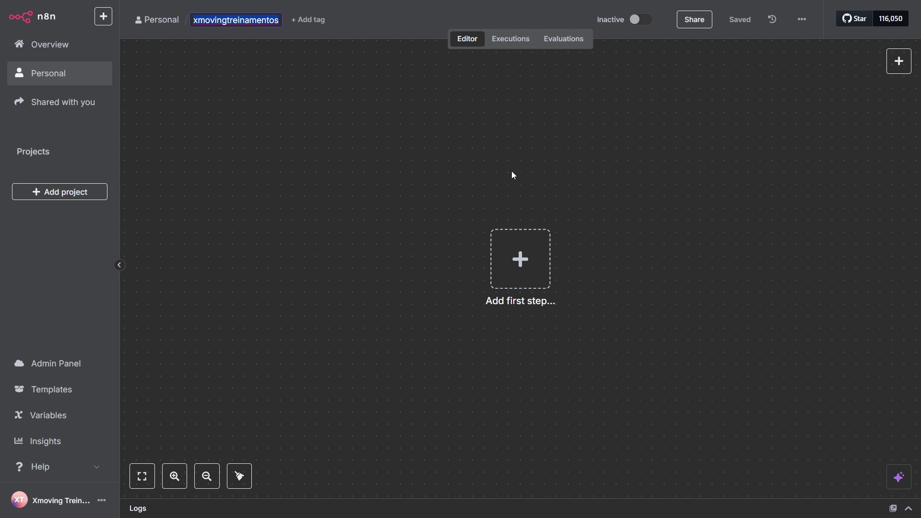
click(511, 268)
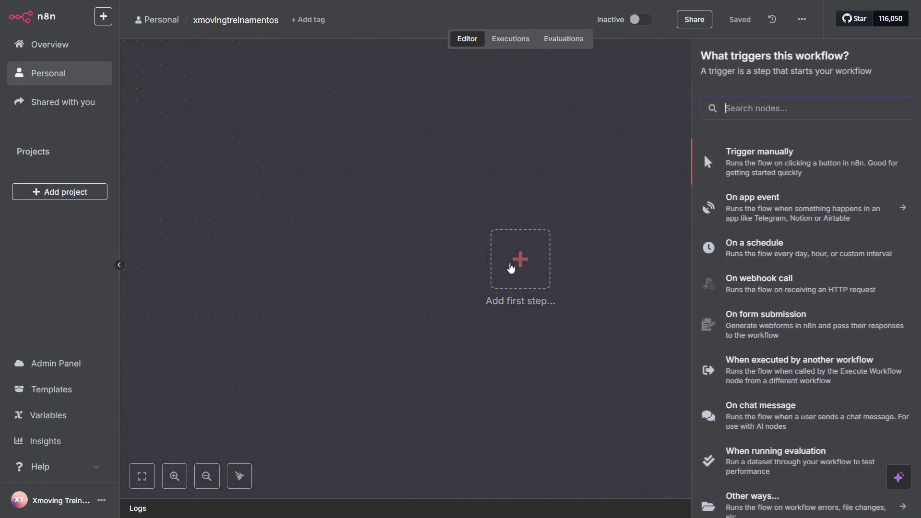
click(523, 172)
click(894, 69)
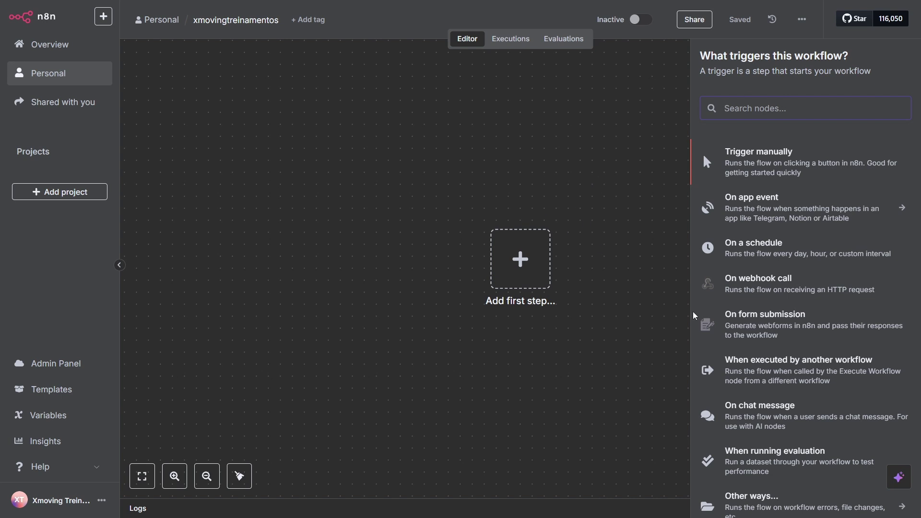
click(569, 174)
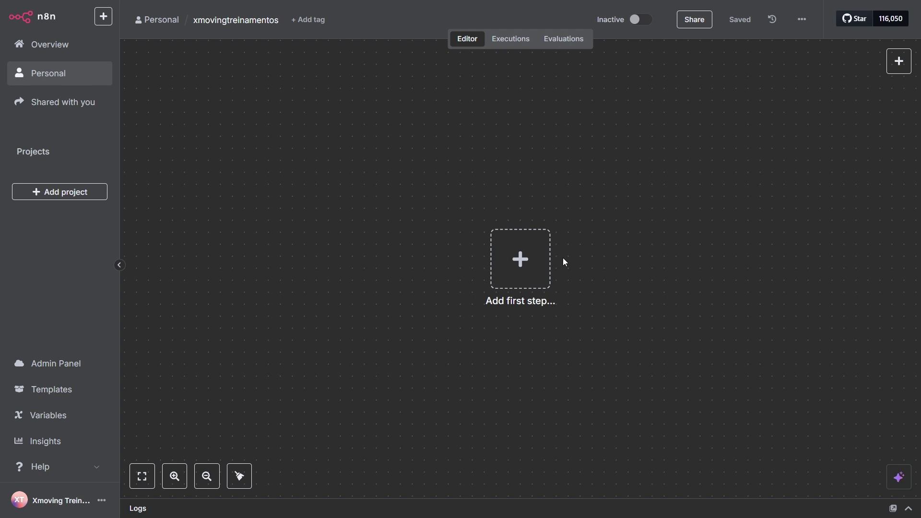
Step: Add a manual trigger as the workflow's first step and rename the node Gatilho
click(899, 61)
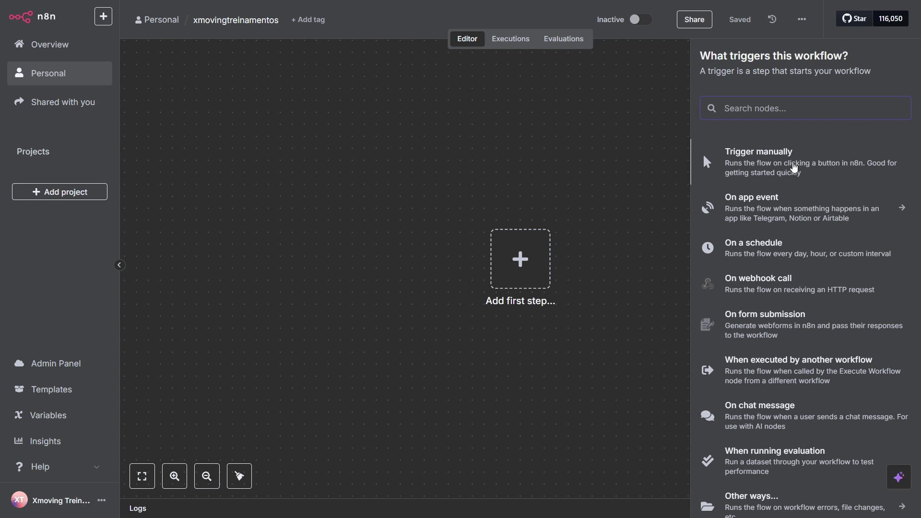
click(794, 167)
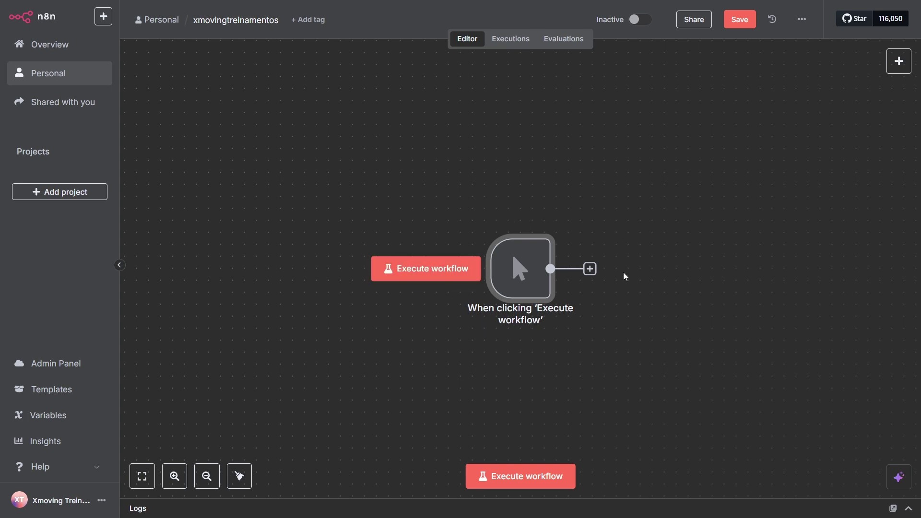
mouse_move(535, 277)
click(543, 224)
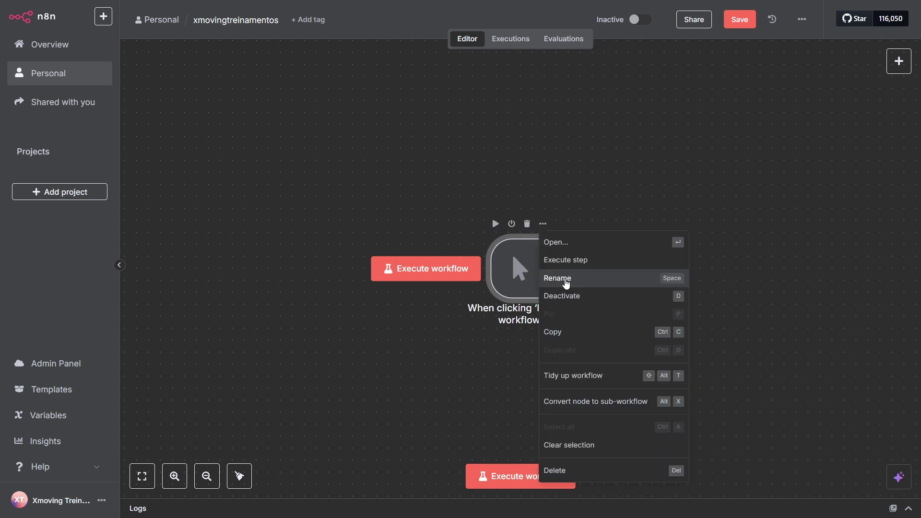
click(518, 319)
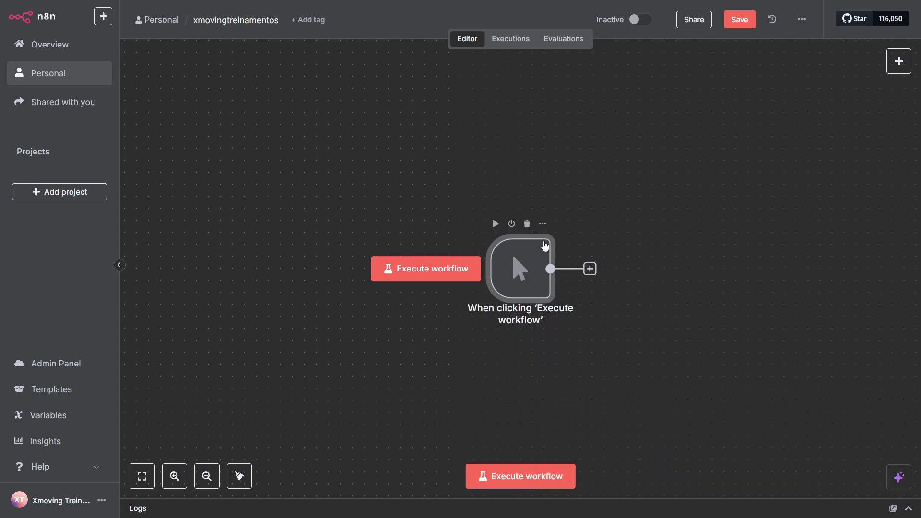
key(F2)
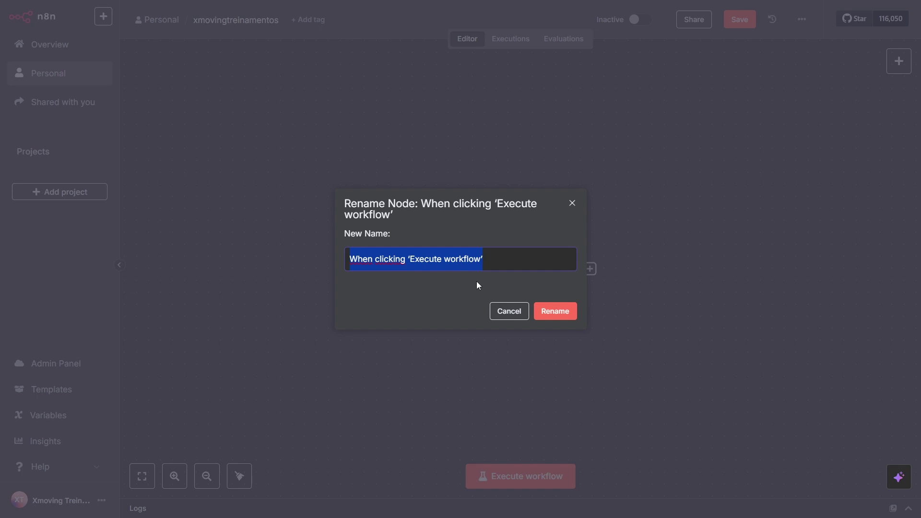
text(Gatilhp)
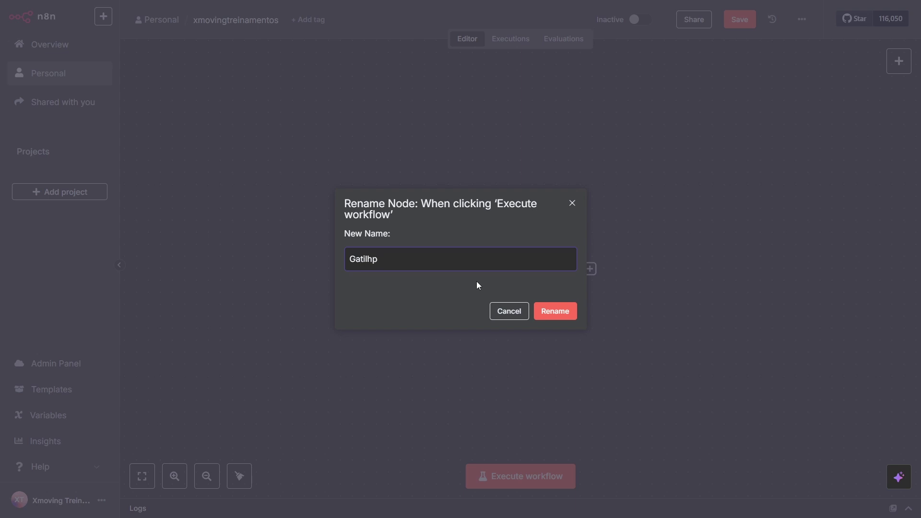
key(BackSpace)
text(o)
click(553, 313)
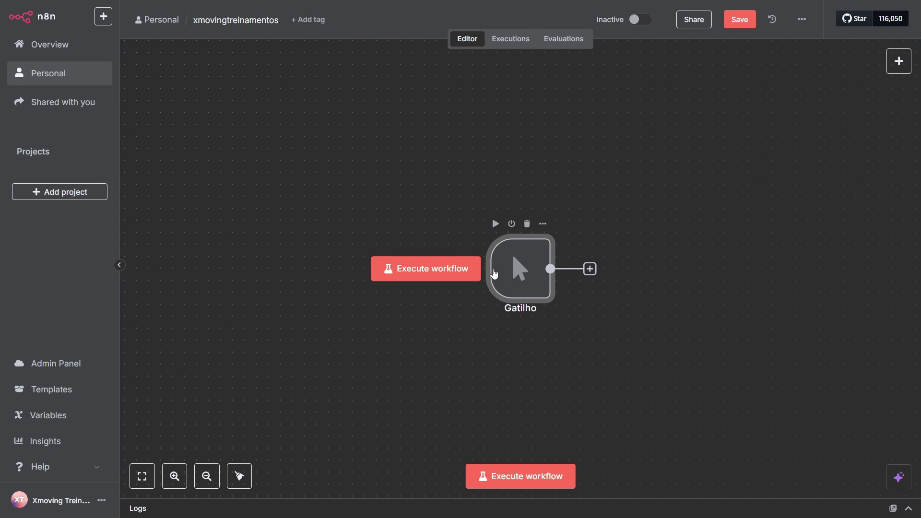
Step: Execute the workflow from the Gatilho trigger, then reload the workflow editor page
click(435, 272)
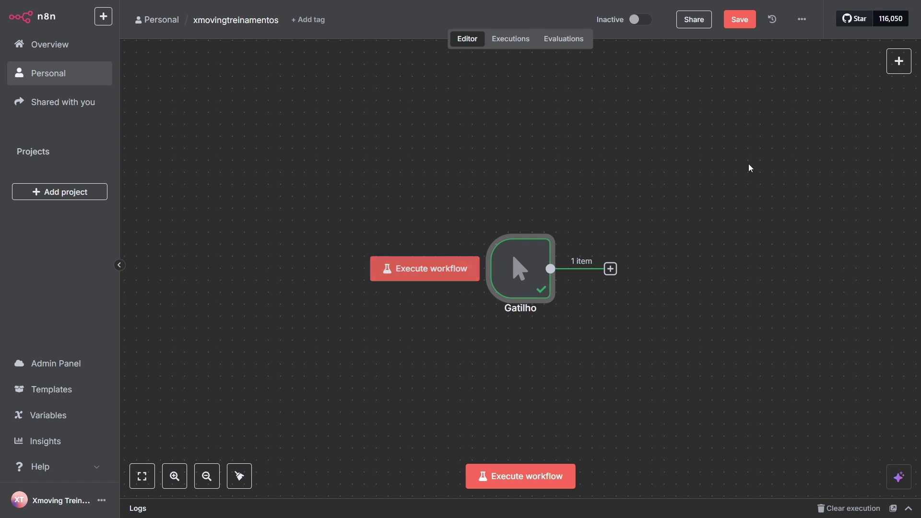
click(900, 61)
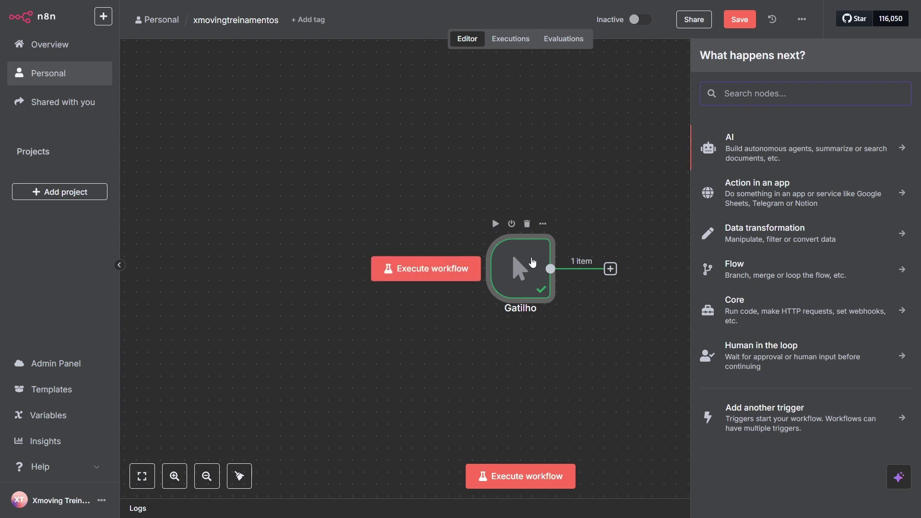
key(F5)
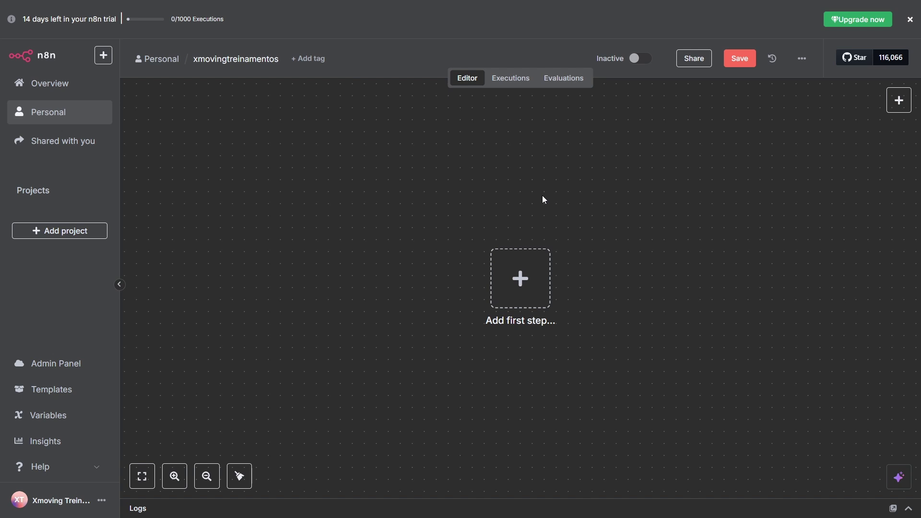
Step: Add a Webhook trigger as the workflow's first step and set its HTTP method to PUT
click(899, 100)
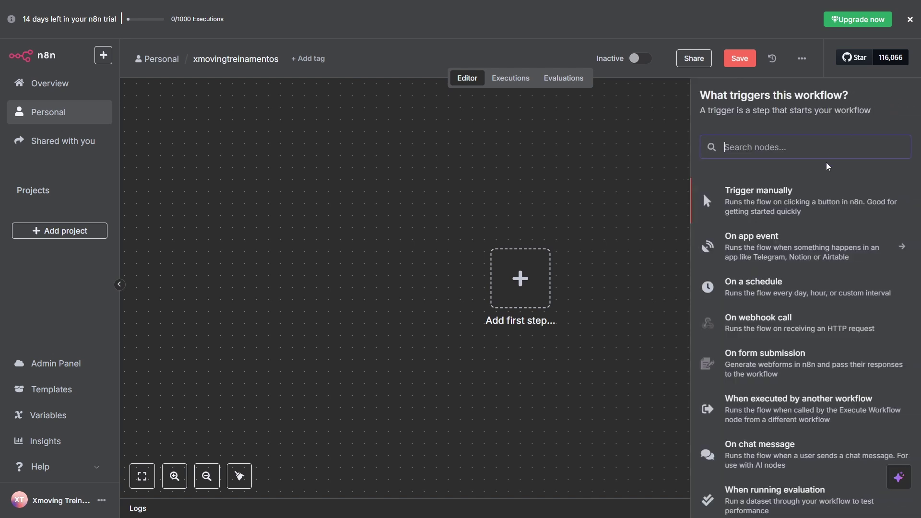
text(web)
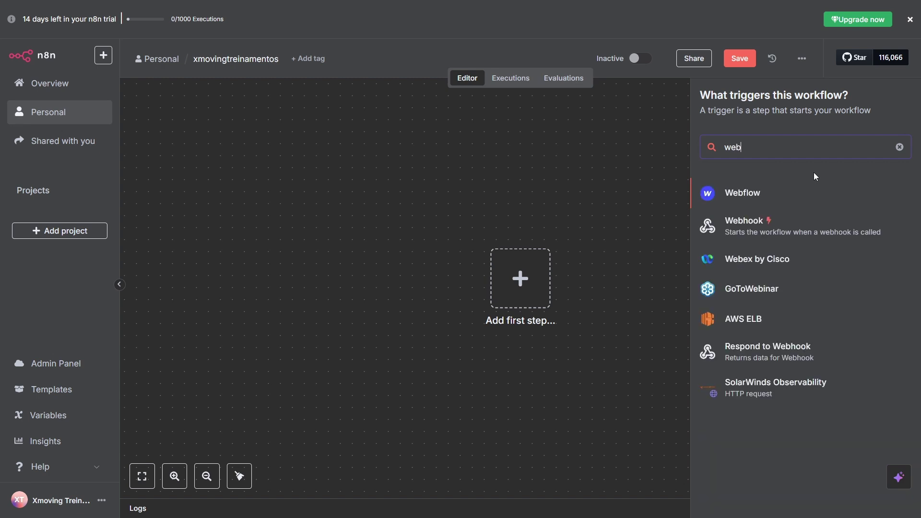
click(774, 233)
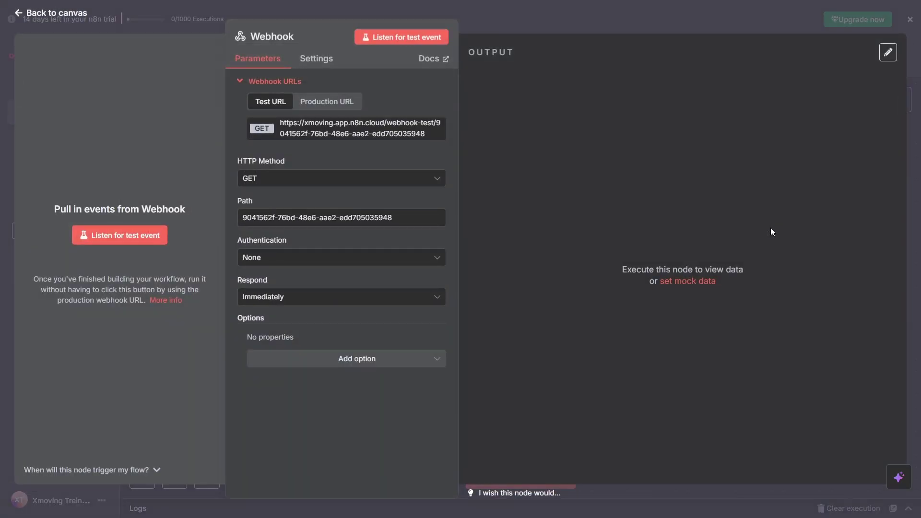
click(381, 177)
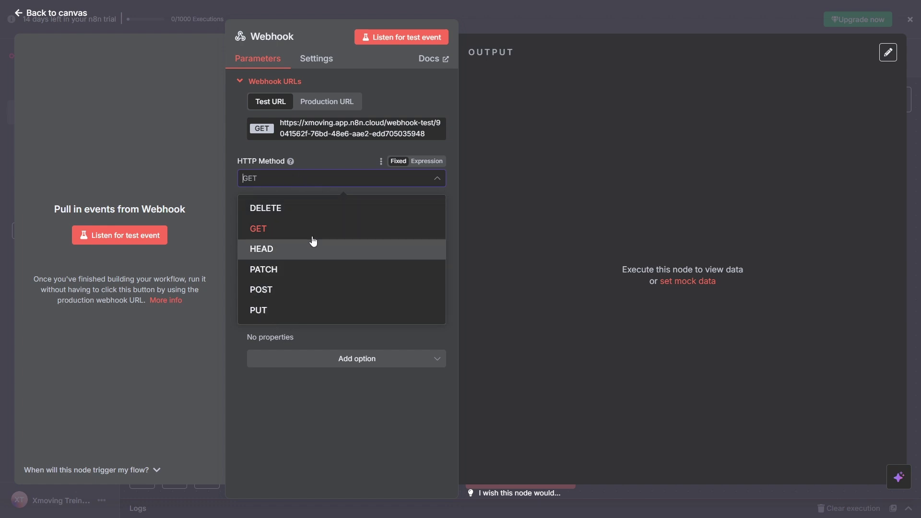
click(304, 311)
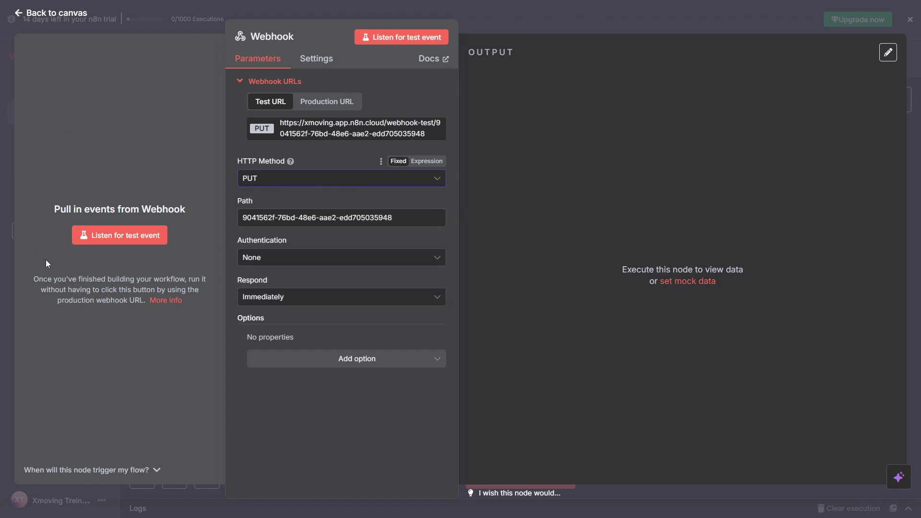
Step: Start and stop listening for a test event on the Webhook node, and return to the canvas
click(149, 240)
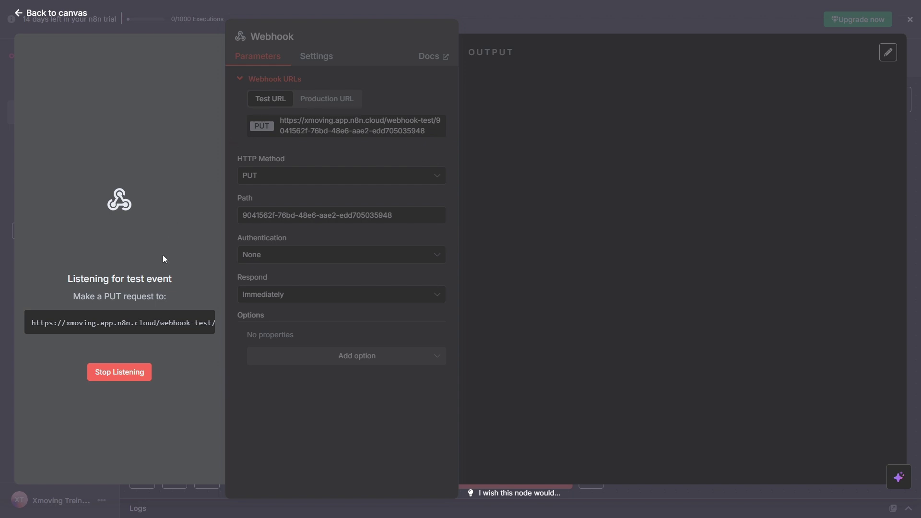
click(120, 374)
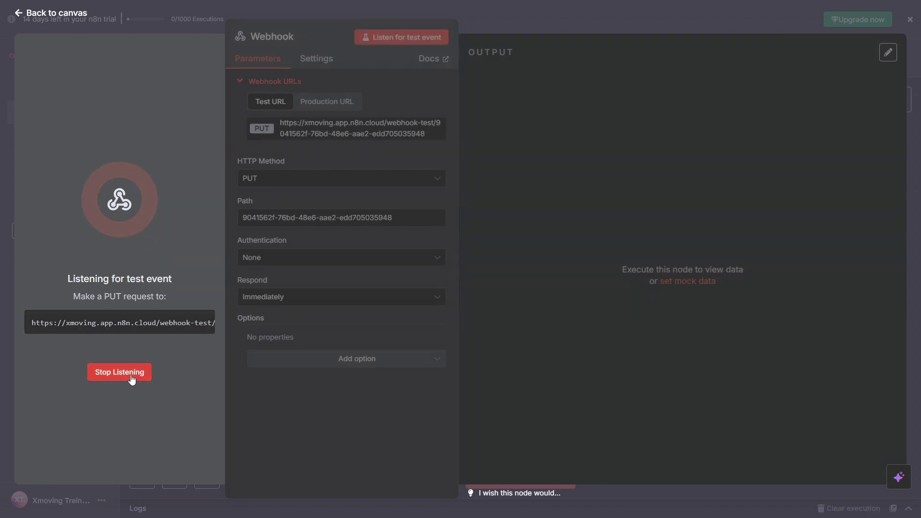
click(41, 15)
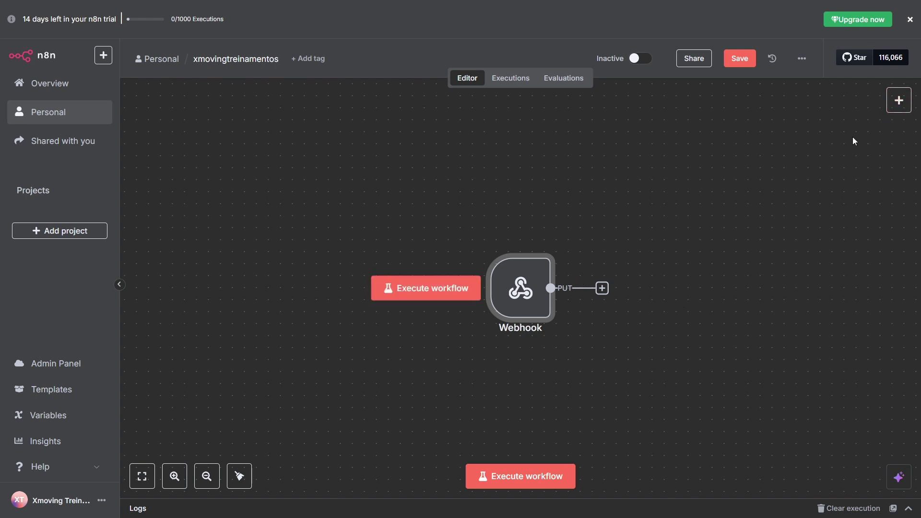
Step: Search the nodes available for the next step for "noti", "plan" and "sh", and clear the search
click(892, 104)
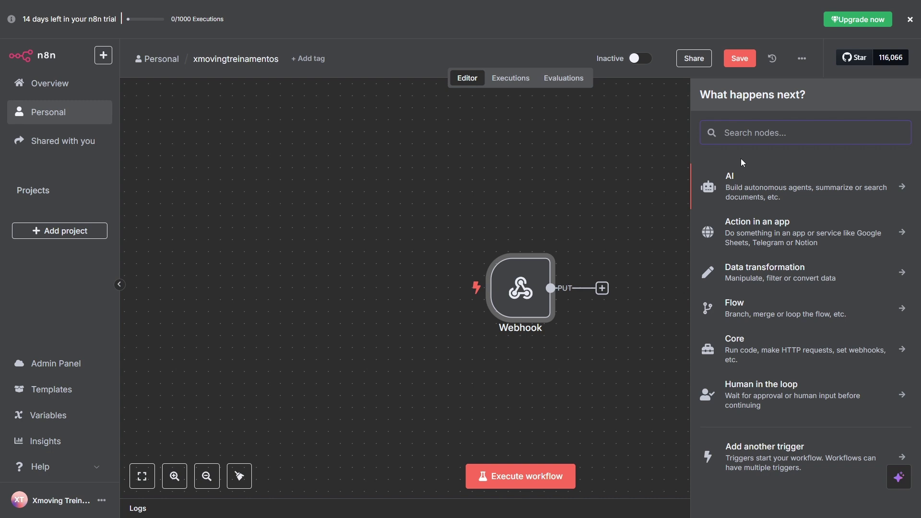
text(noti)
key(BackSpace)
key(BackSpace)
key(BackSpace)
key(BackSpace)
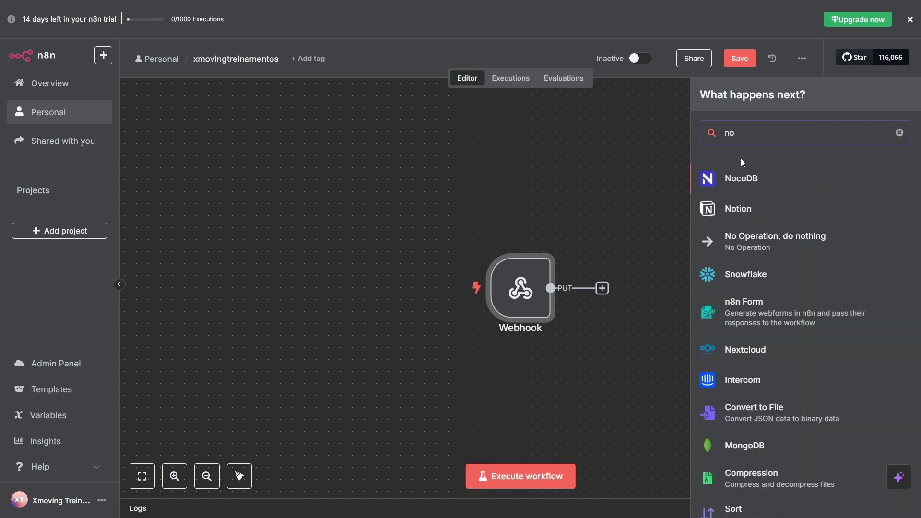
text(plan)
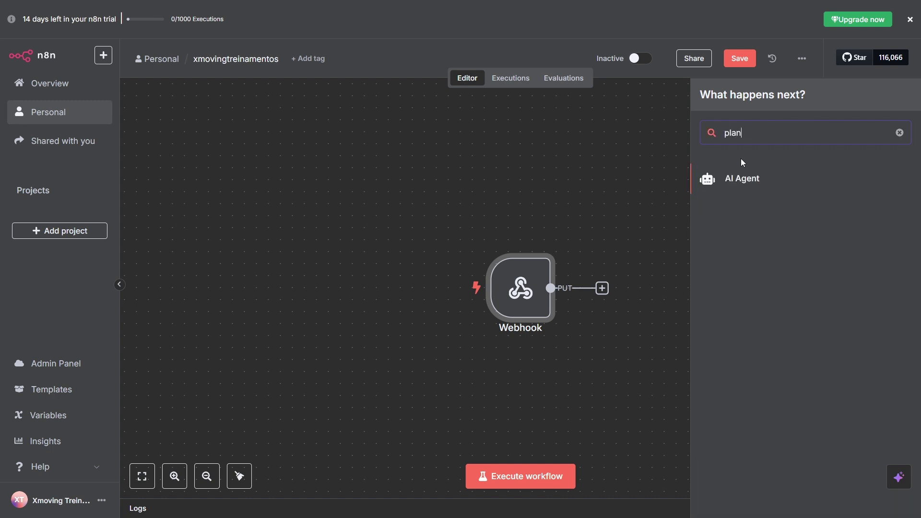
key(BackSpace)
key(BackSpace)
key(BackSpace)
key(BackSpace)
text(sh)
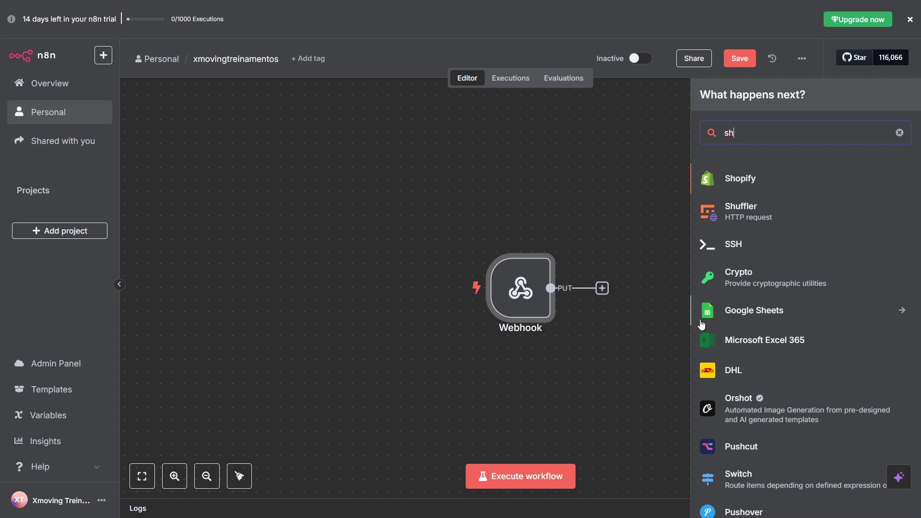
scroll(791, 295, down, 3)
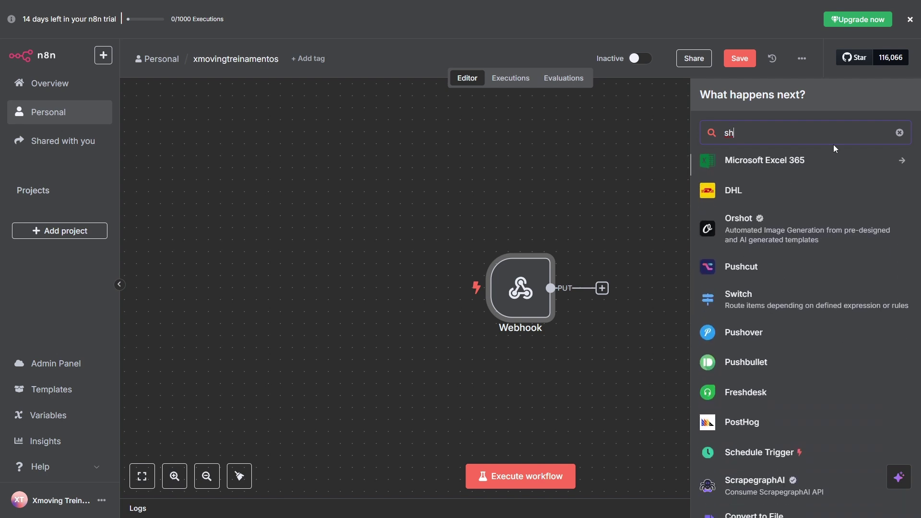
click(900, 132)
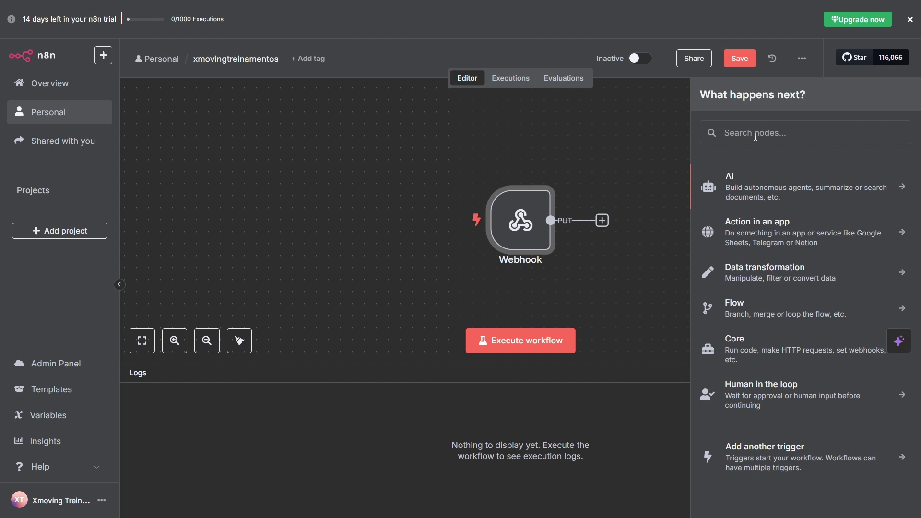
Step: Find Google Sheets with "shee", add its Append or update row in sheet action after the Webhook, and return to the canvas
text(shee)
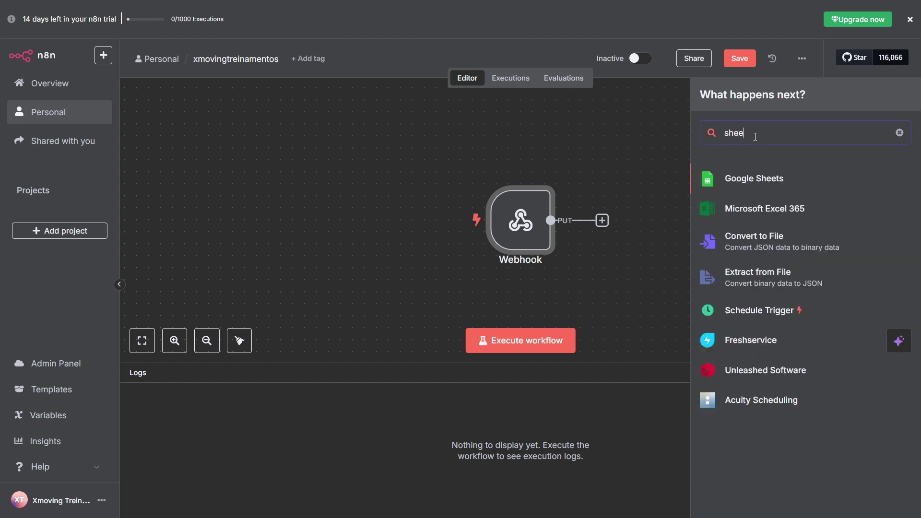
click(752, 175)
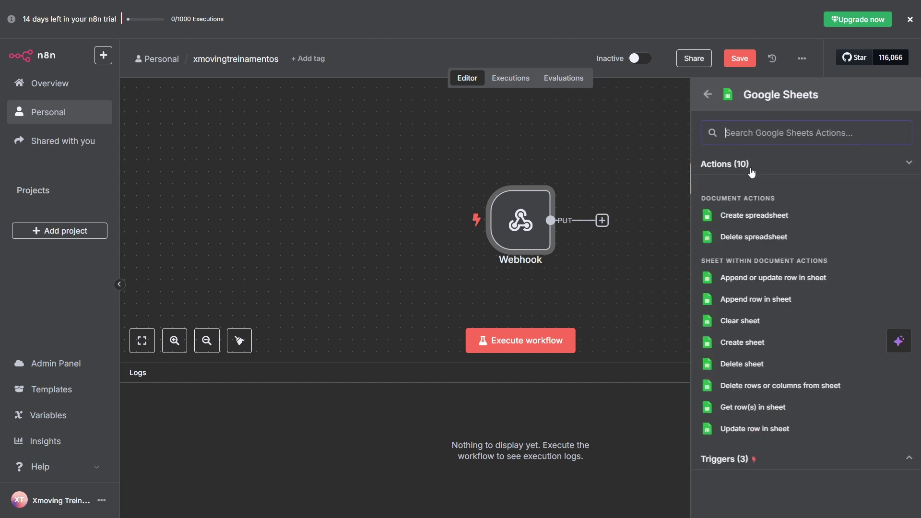
click(776, 282)
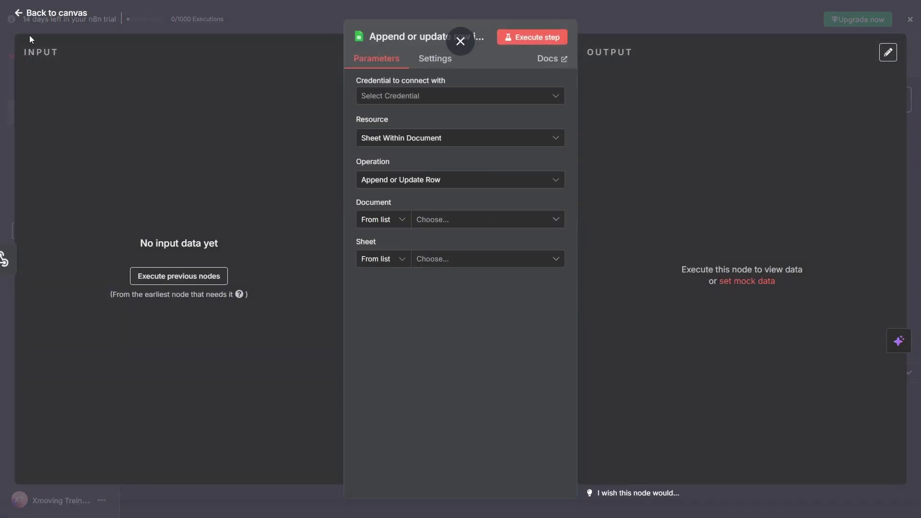
click(39, 14)
Step: Add an Edit Fields (Set) node after the Google Sheets node and return to the canvas
mouse_move(730, 185)
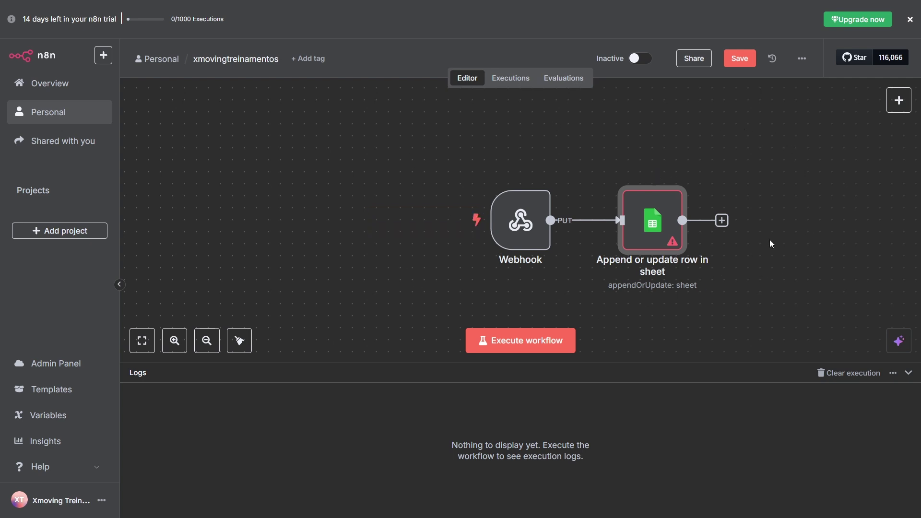
click(899, 100)
text(edit)
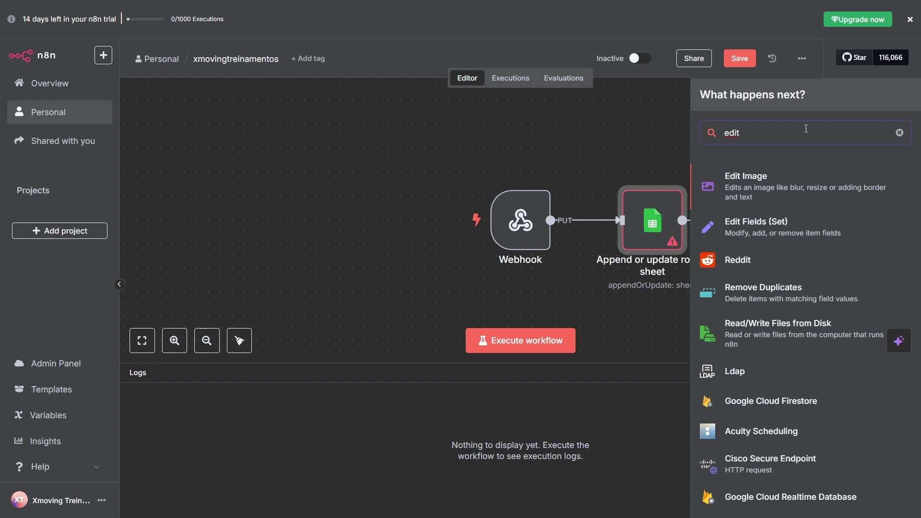
click(795, 222)
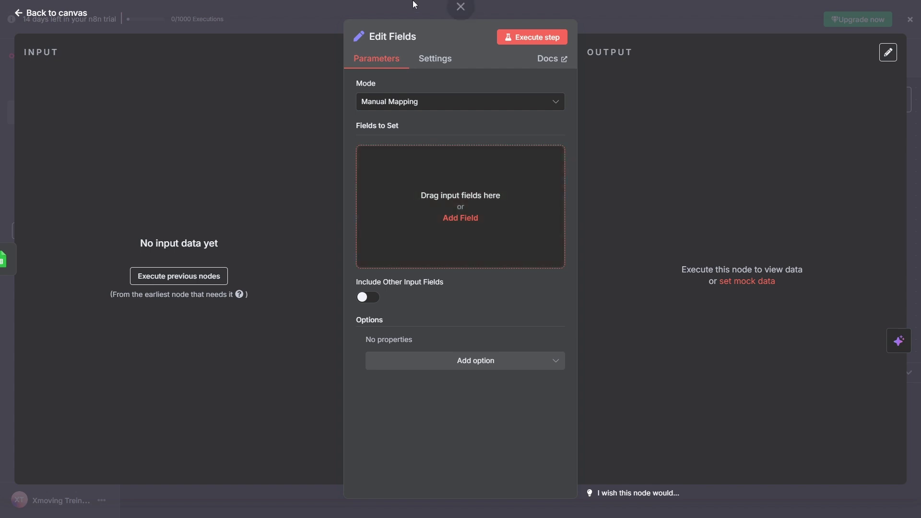
click(46, 14)
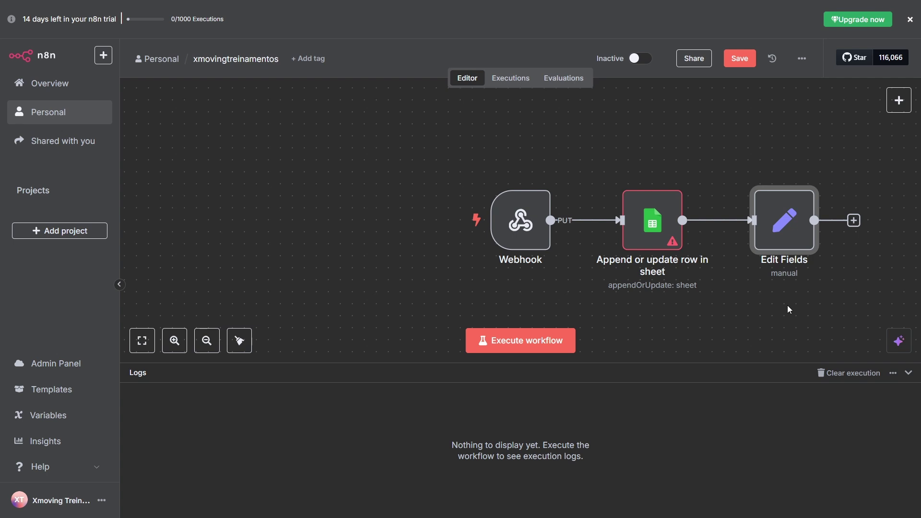
Step: Switch to the Excalidraw notes, review the useful nodes and Webhook sections, and return to the n8n workflow
key(alt+Tab)
key(Tab)
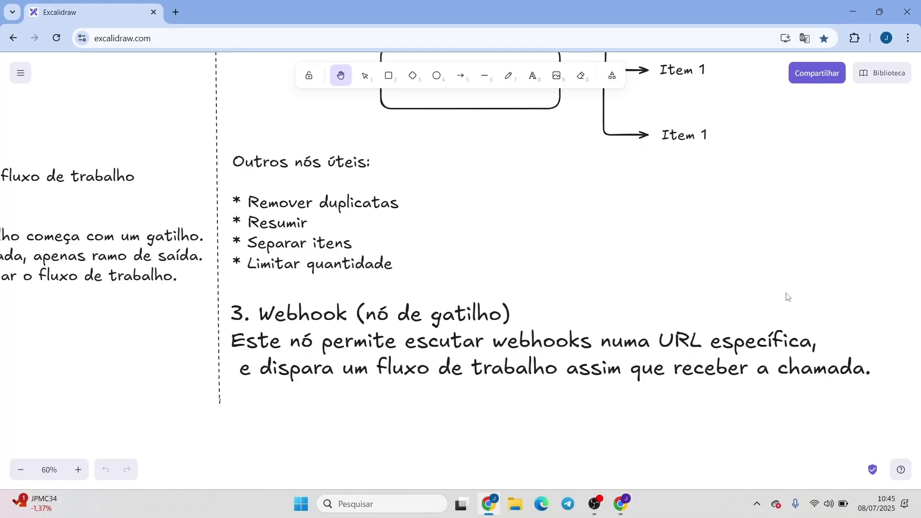
scroll(590, 227, up, 5)
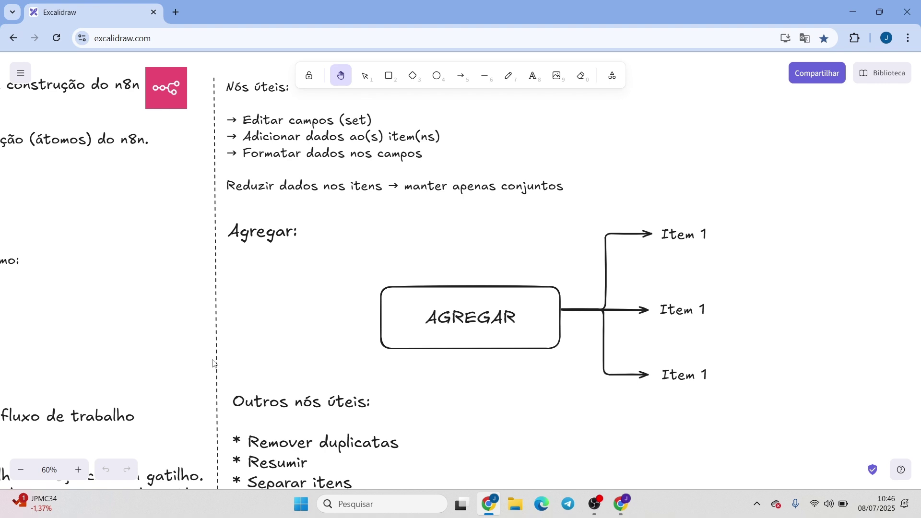
scroll(377, 300, down, 5)
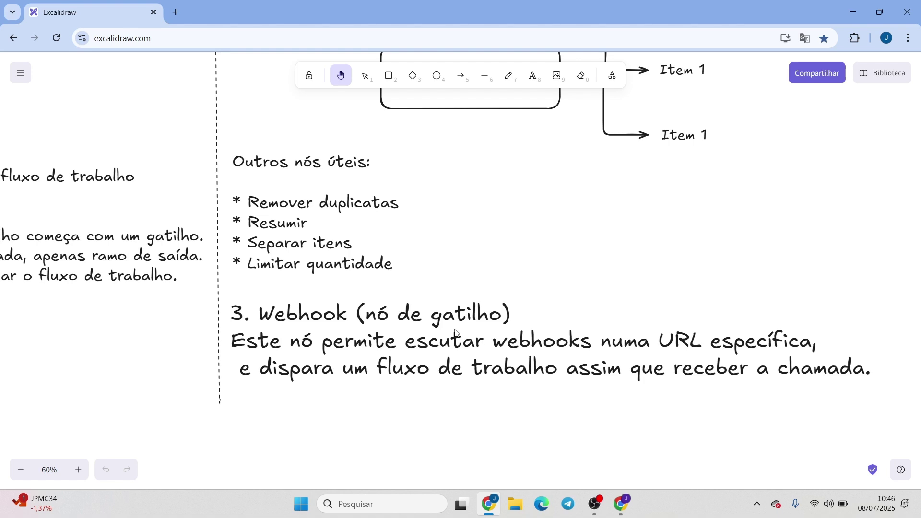
key(alt+Tab)
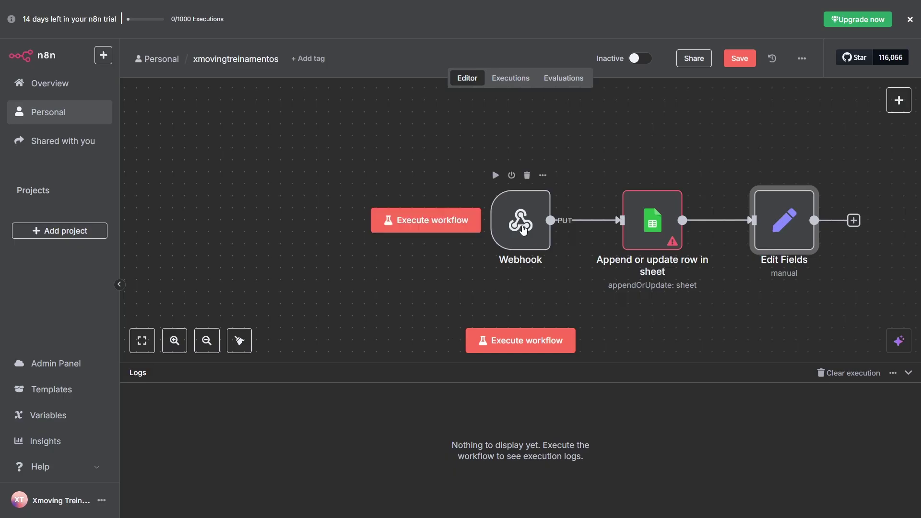
Step: Select the Webhook node, examine the node categories offered for the next step, and close the node list
click(532, 208)
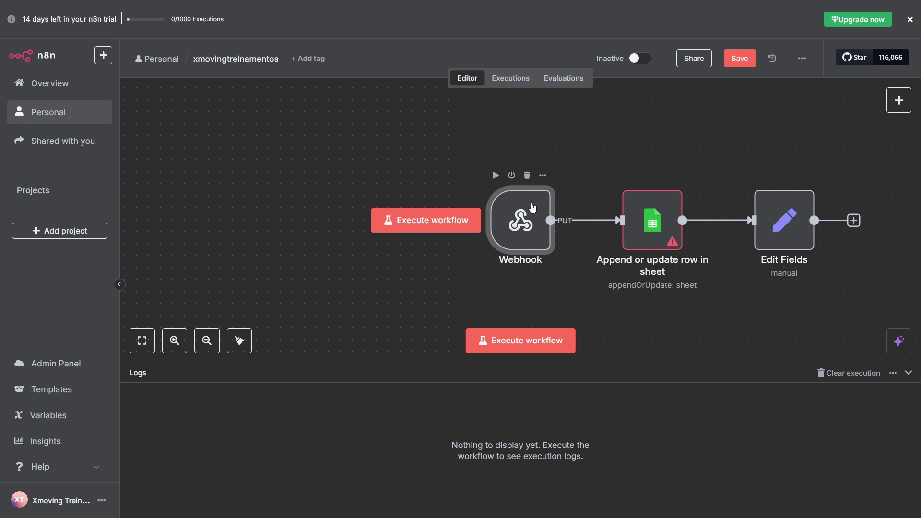
scroll(318, 204, up, 1)
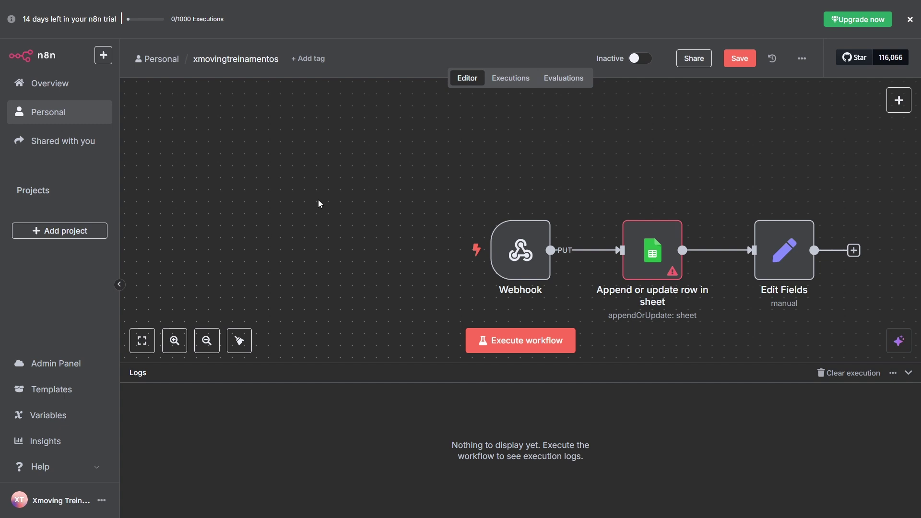
click(902, 102)
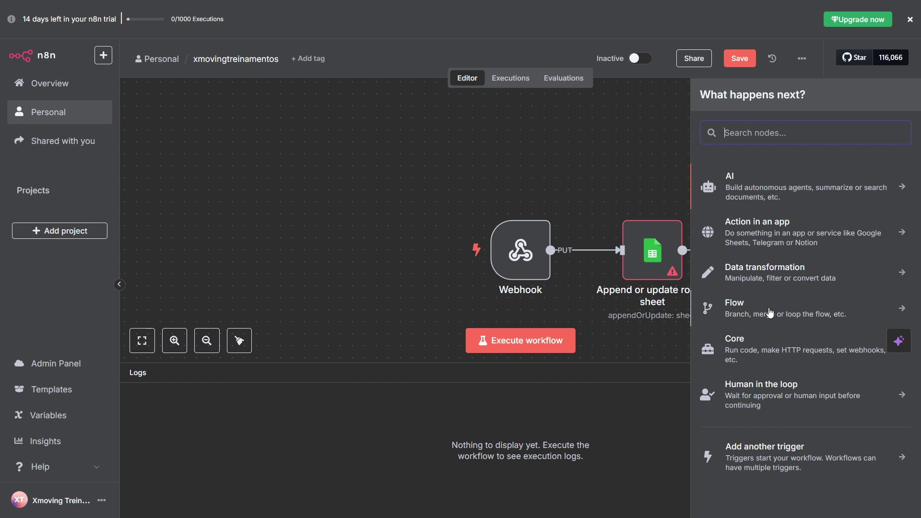
click(348, 204)
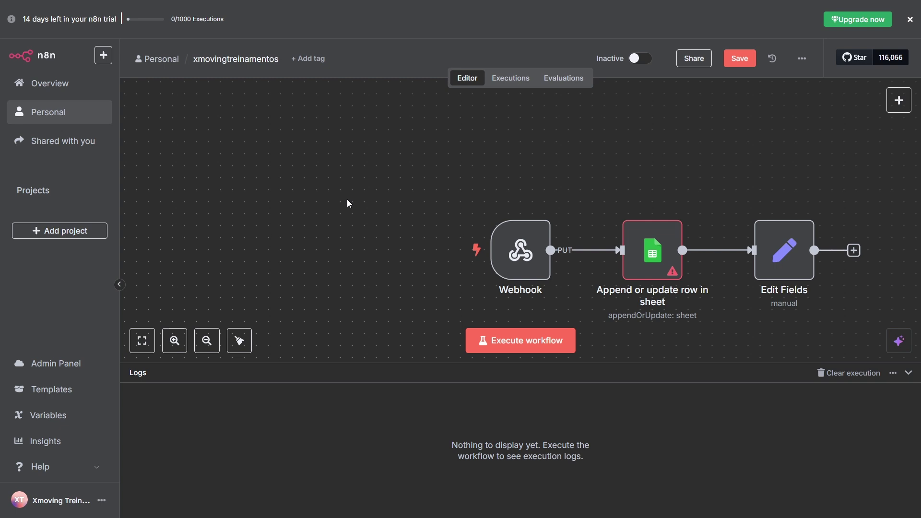
Step: Switch to Excalidraw and review the Aula 3 notes on node categories and the different node types
key(alt+Tab)
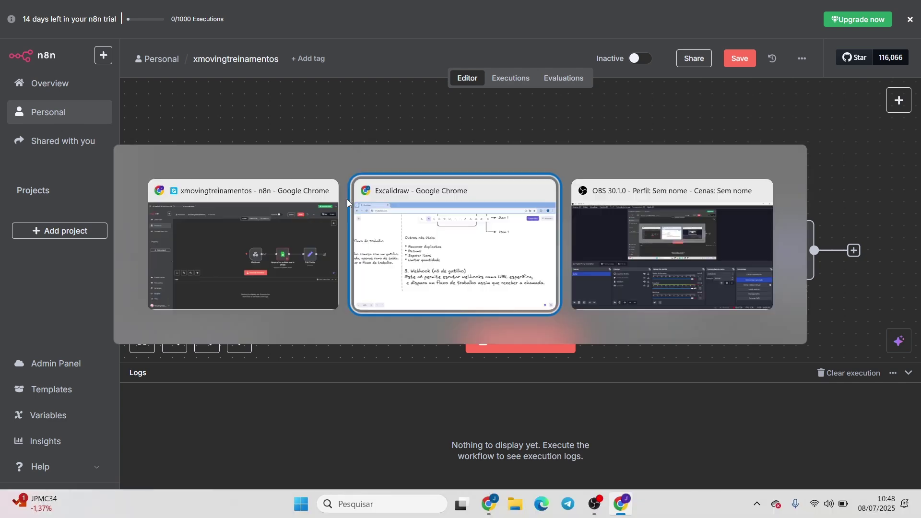
scroll(229, 202, right, 4)
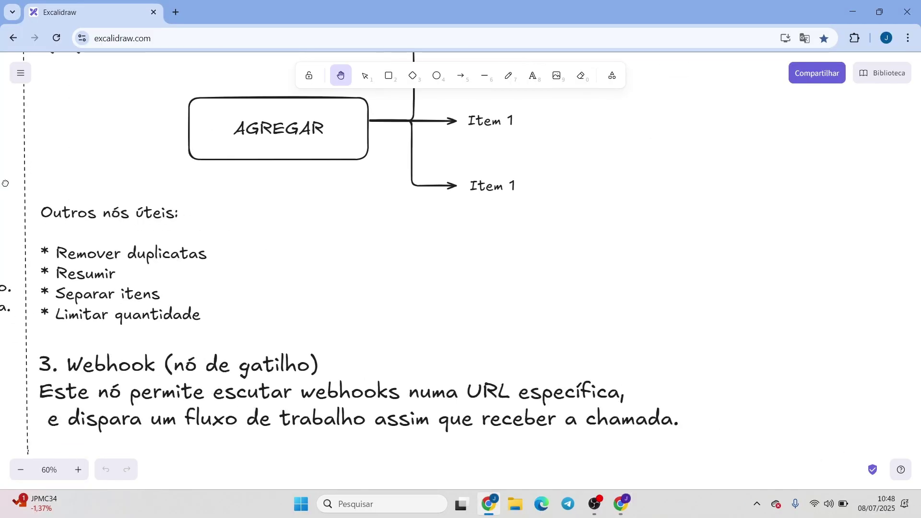
scroll(432, 288, left, 10)
scroll(431, 288, up, 5)
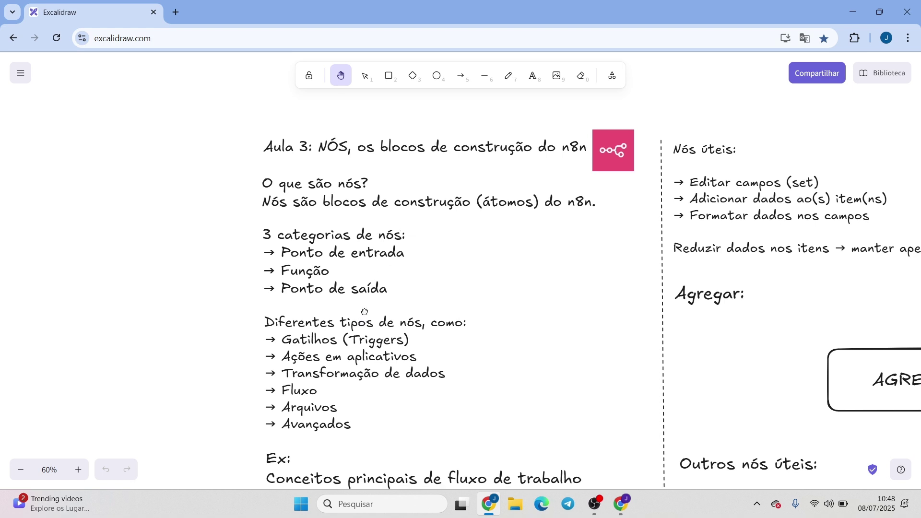
scroll(367, 324, down, 1)
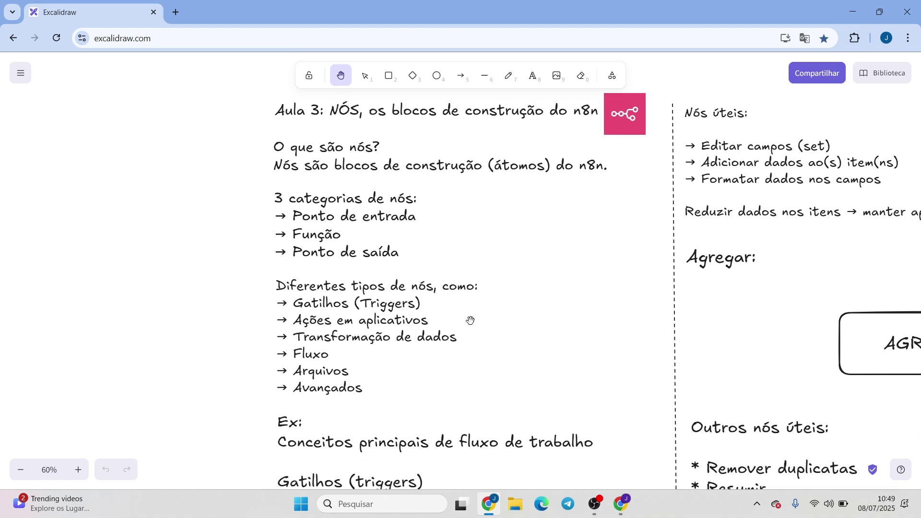